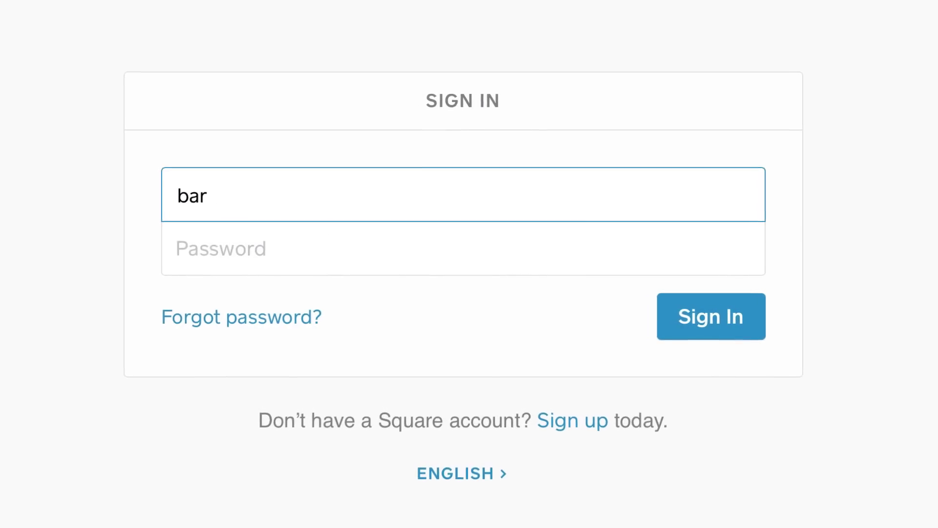
{"action": "type", "text": "gmail.com"}
- Enter the Barton Street Deli account password and submit the sign-in form
{"action": "left_click", "coordinate": [487, 250]}
{"action": "type", "text": "•••••••"}
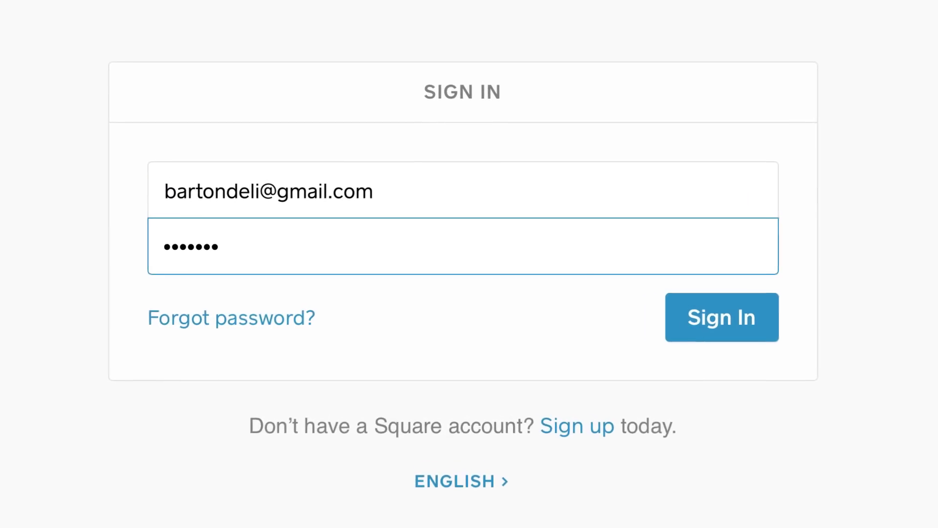
{"action": "left_click", "coordinate": [765, 331]}
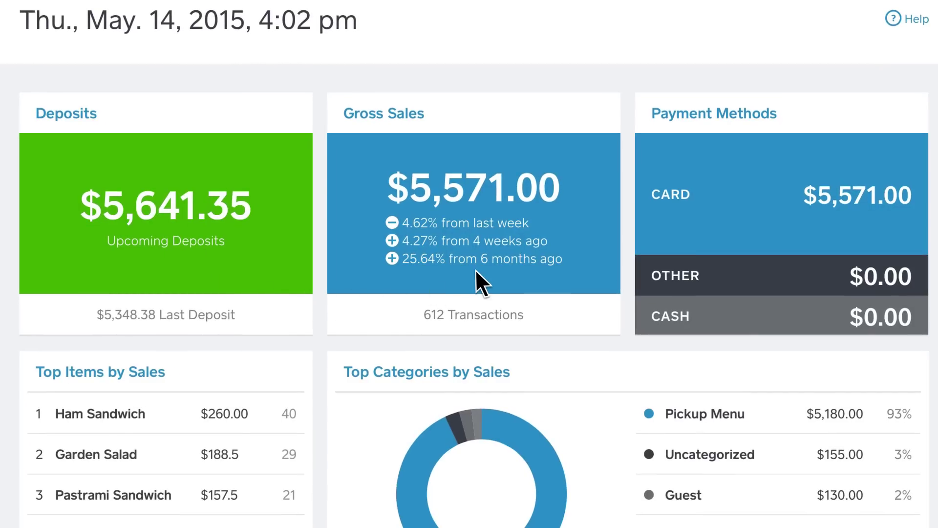
{"action": "scroll", "coordinate": [473, 269], "scroll_direction": "down", "scroll_amount": 5}
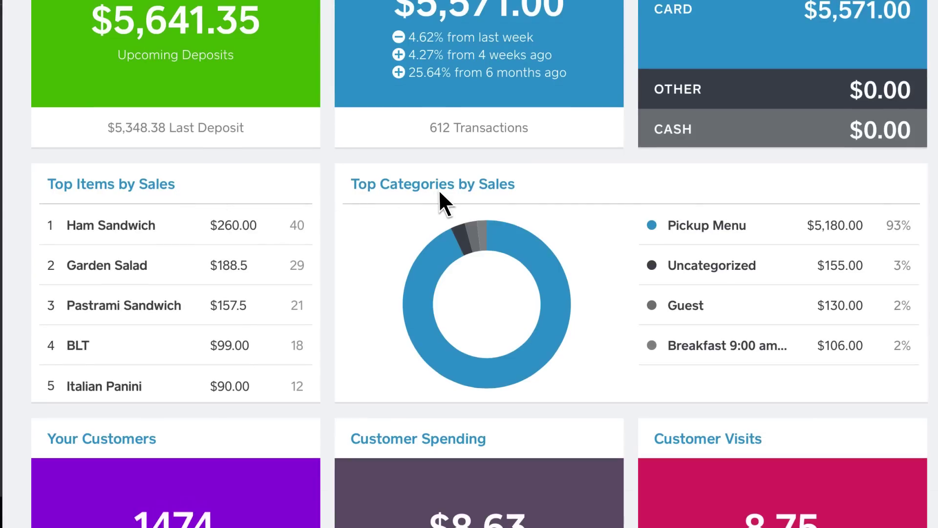
{"action": "scroll", "coordinate": [443, 202], "scroll_direction": "down", "scroll_amount": 5}
{"action": "scroll", "coordinate": [467, 258], "scroll_direction": "down", "scroll_amount": 5}
{"action": "scroll", "coordinate": [511, 302], "scroll_direction": "down", "scroll_amount": 1}
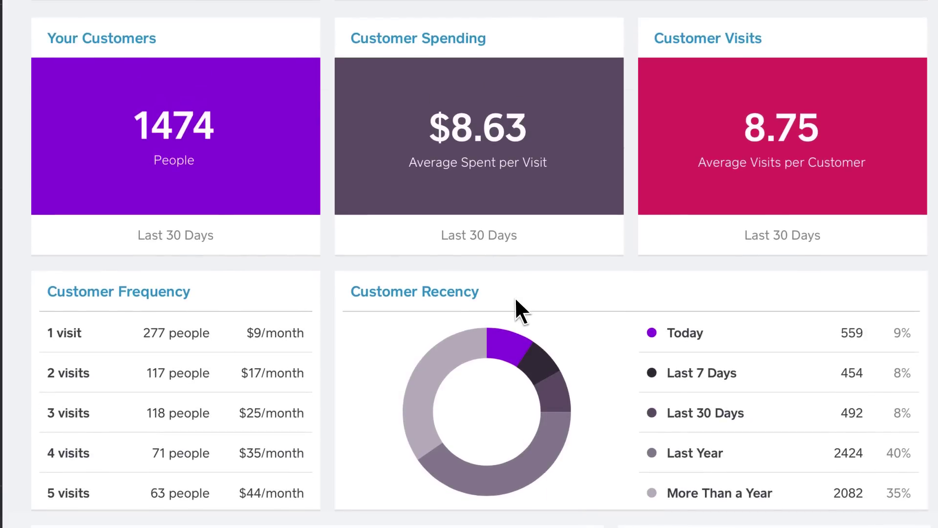
{"action": "scroll", "coordinate": [513, 297], "scroll_direction": "up", "scroll_amount": 5}
{"action": "scroll", "coordinate": [363, 276], "scroll_direction": "up", "scroll_amount": 5}
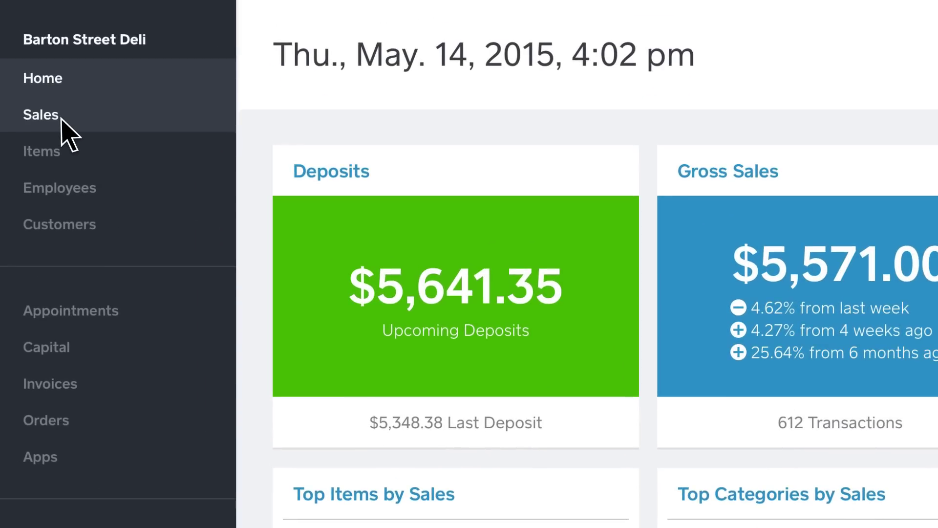
- Open the Sales Summary report for May 3–9, 2015
{"action": "left_click", "coordinate": [41, 114]}
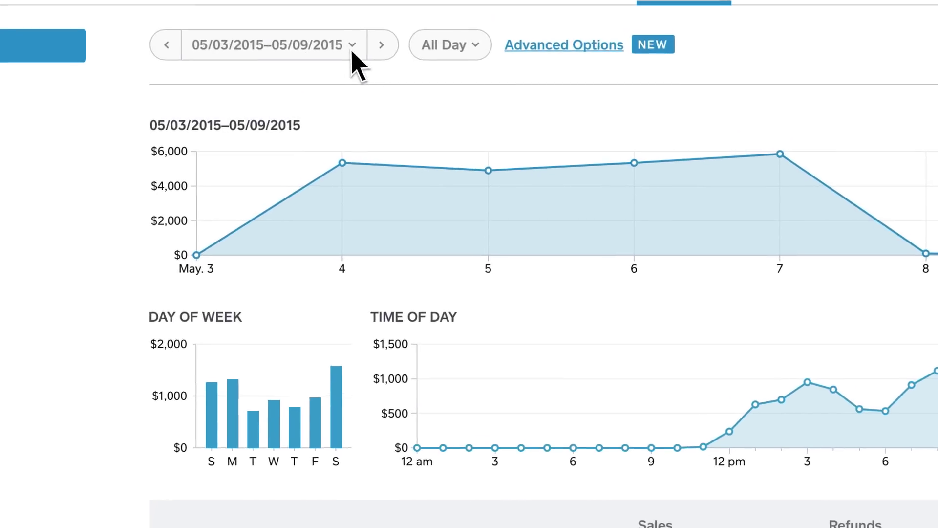
{"action": "left_click", "coordinate": [372, 53]}
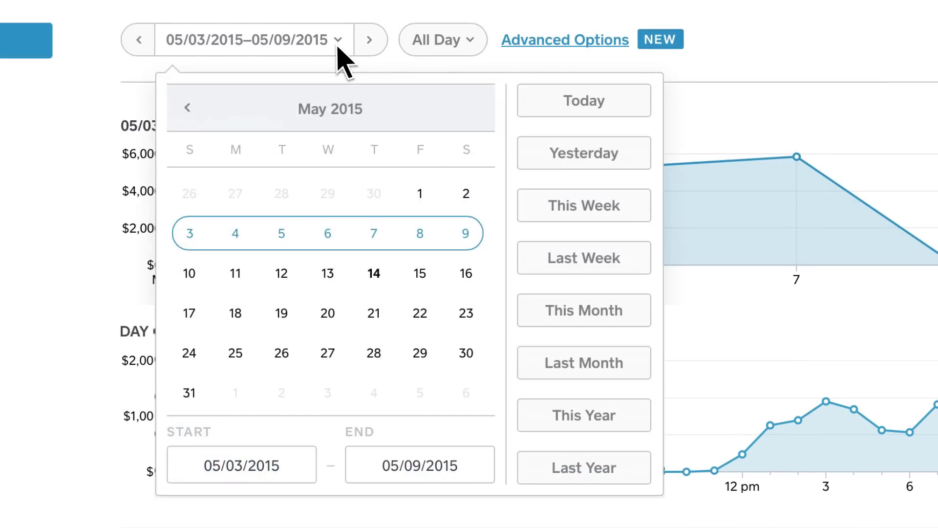
{"action": "left_click", "coordinate": [619, 426]}
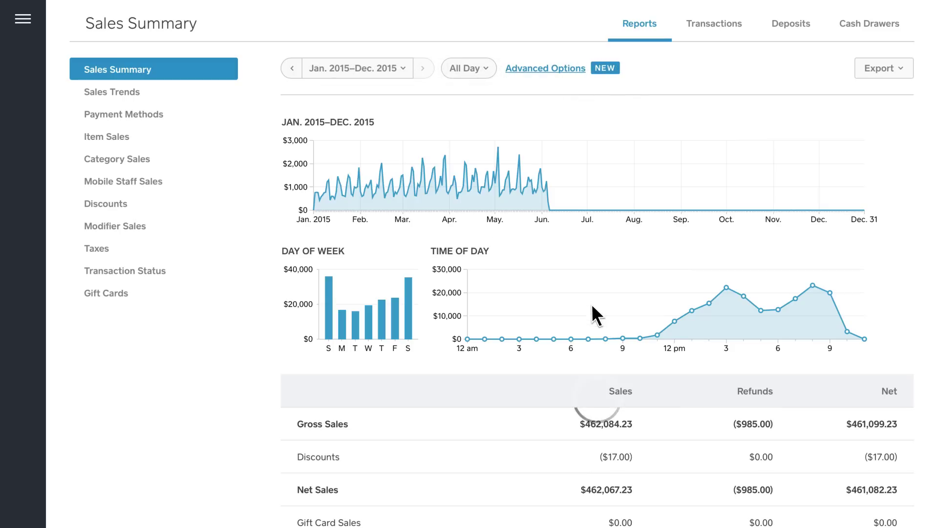
{"action": "left_click", "coordinate": [345, 65]}
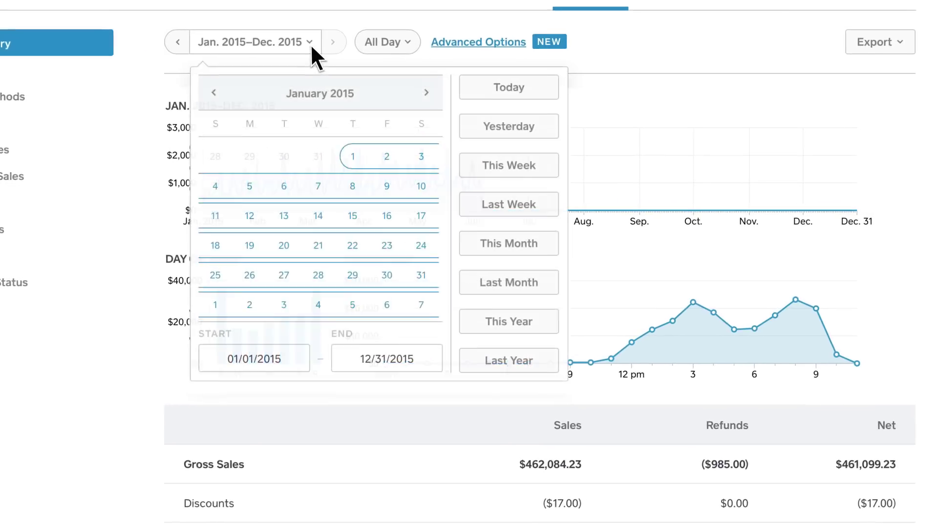
{"action": "left_click", "coordinate": [508, 207]}
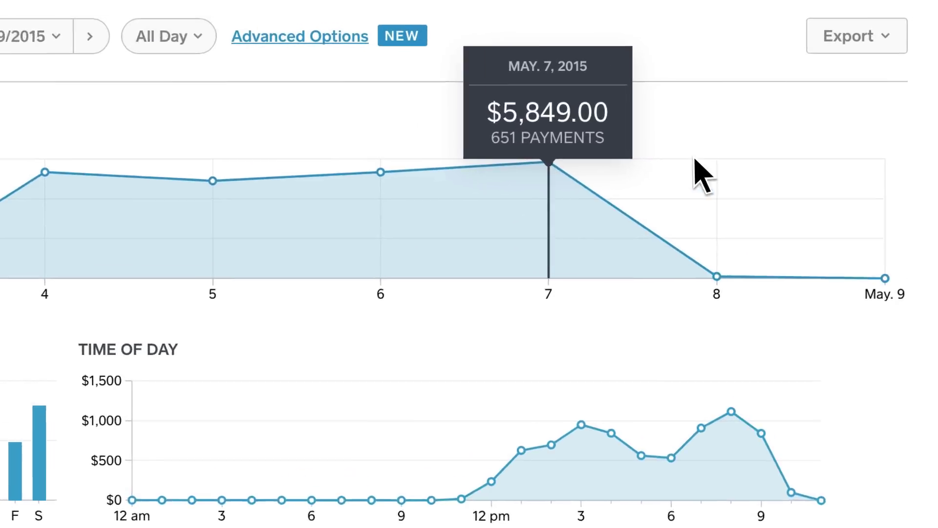
{"action": "left_click", "coordinate": [844, 59]}
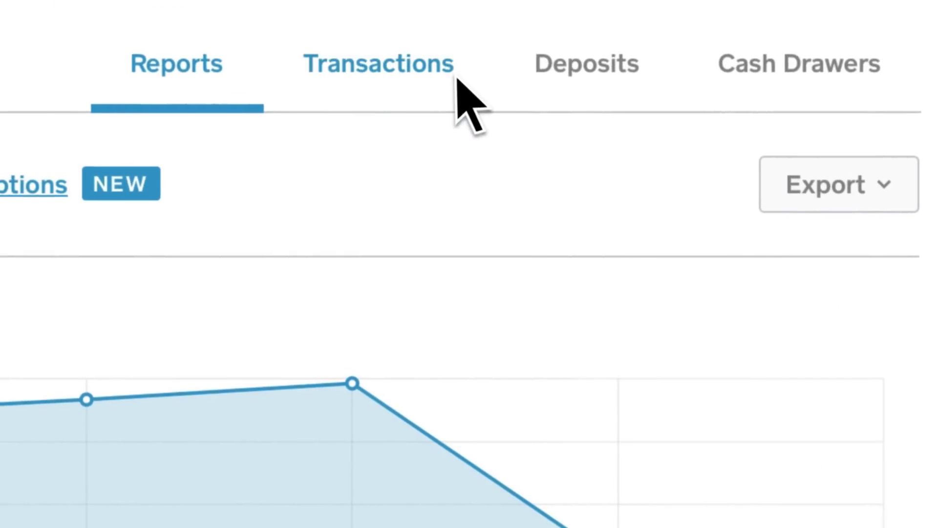
{"action": "left_click", "coordinate": [455, 73]}
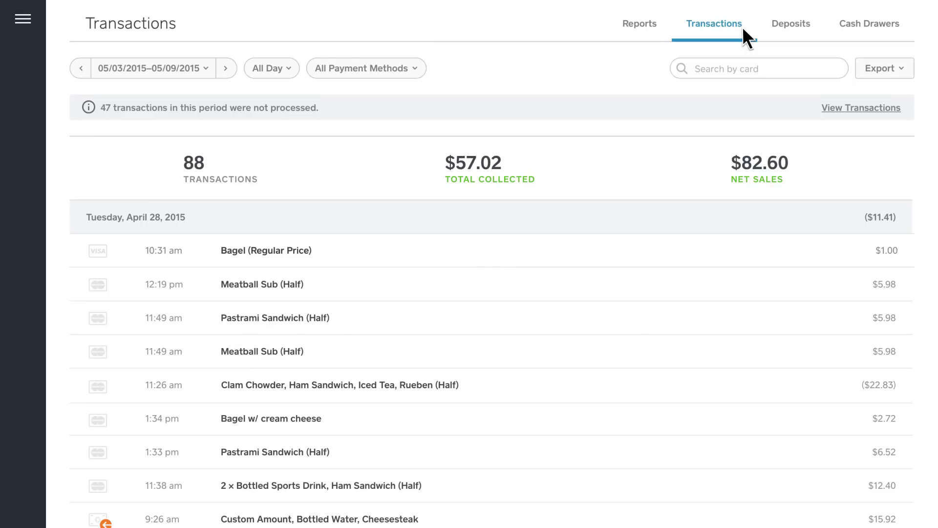
- Refund the $1.00 Bagel (Regular Price) charge, citing Accidental charge as the reason
{"action": "left_click", "coordinate": [734, 68]}
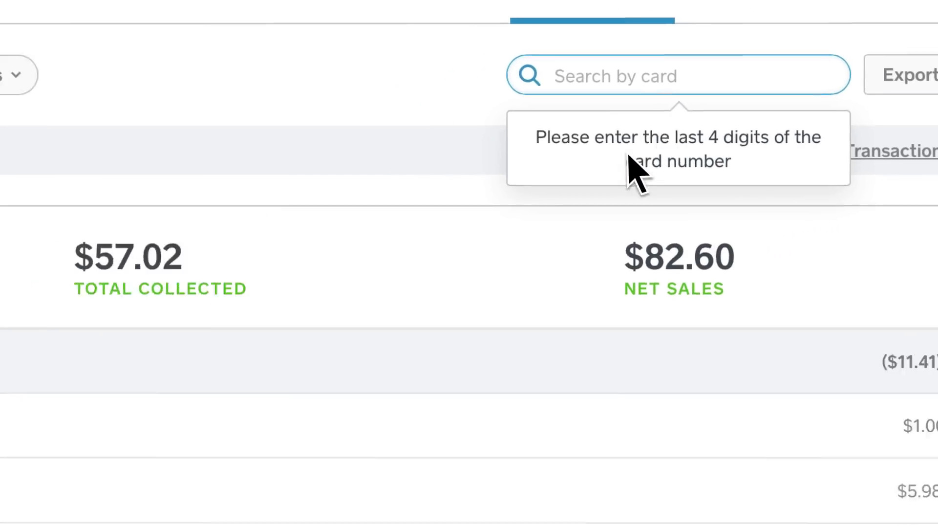
{"action": "scroll", "coordinate": [732, 176], "scroll_direction": "down", "scroll_amount": 5}
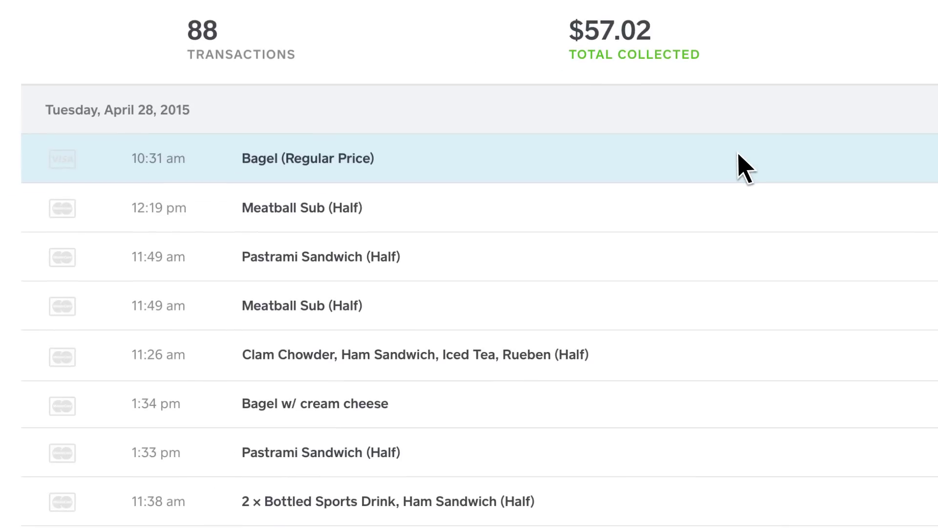
{"action": "left_click", "coordinate": [741, 165]}
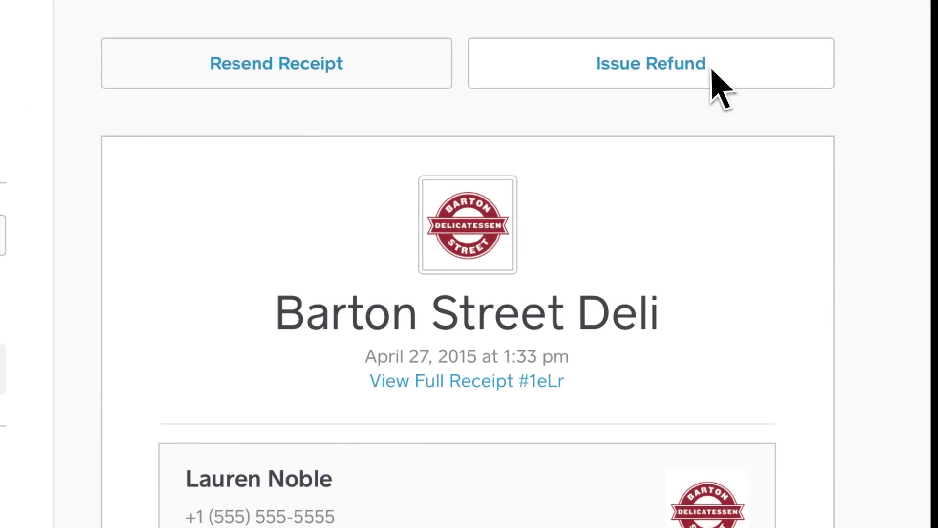
{"action": "left_click", "coordinate": [711, 70]}
{"action": "left_click", "coordinate": [847, 213]}
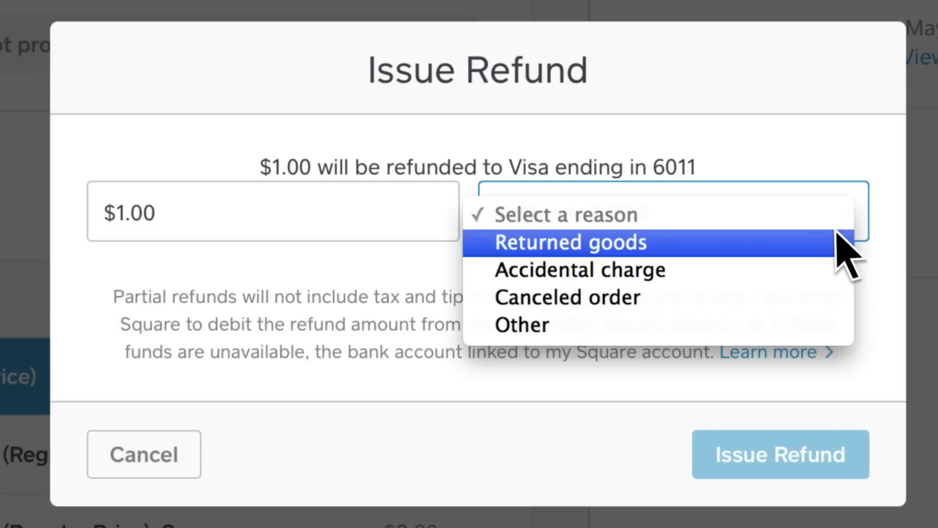
{"action": "left_click", "coordinate": [677, 277]}
{"action": "left_click", "coordinate": [843, 459]}
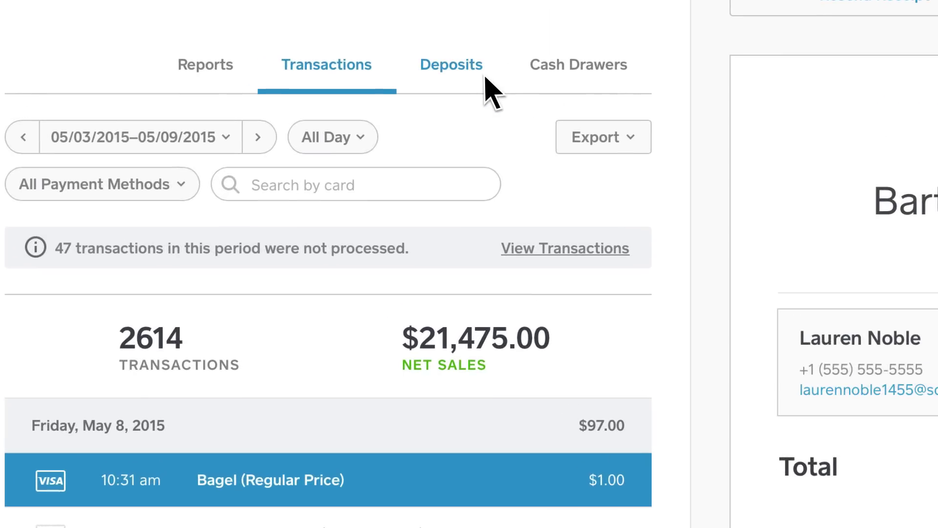
- Review the May 3–9, 2015 deposits and close-of-day setting, then go to the Item Library
{"action": "left_click", "coordinate": [452, 64]}
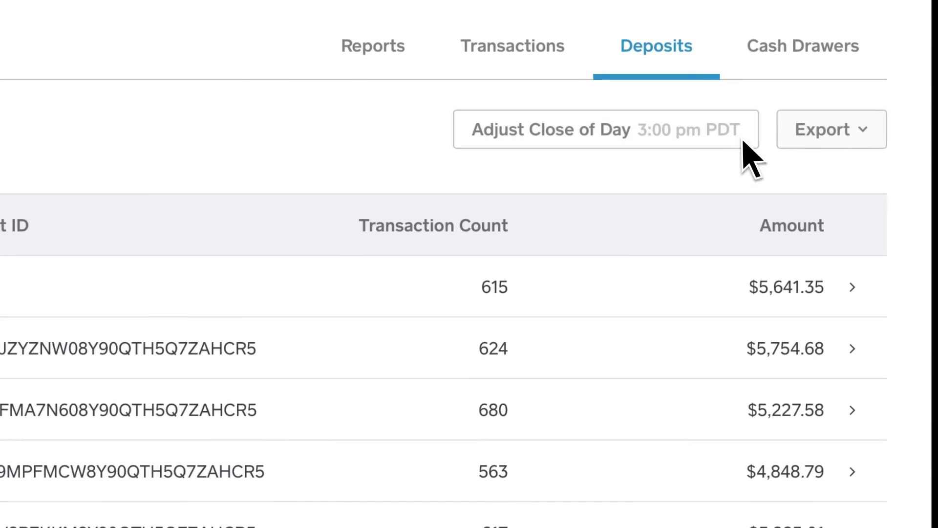
{"action": "left_click", "coordinate": [742, 139]}
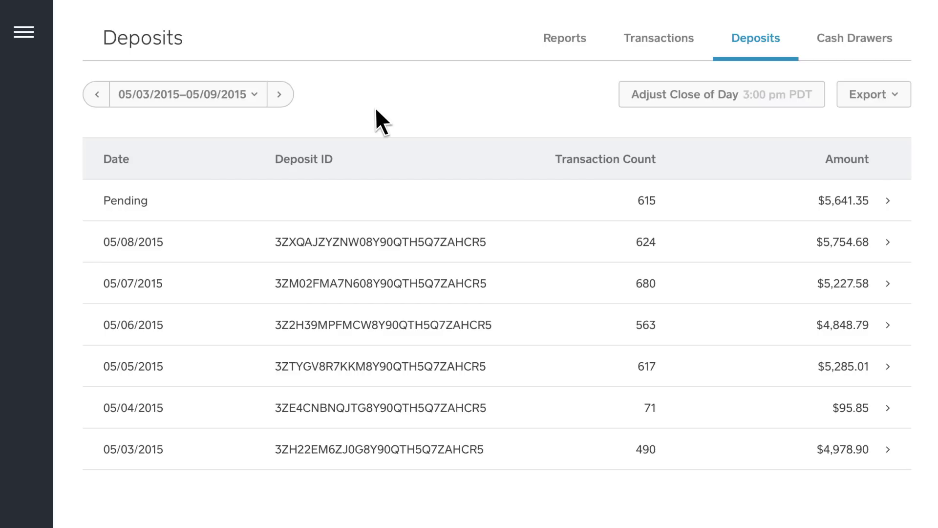
{"action": "left_click", "coordinate": [23, 32]}
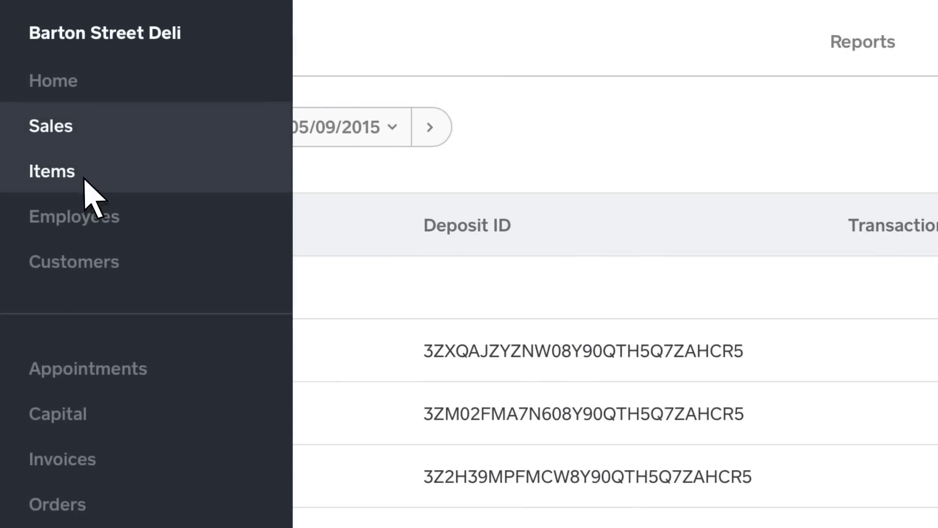
{"action": "left_click", "coordinate": [53, 171]}
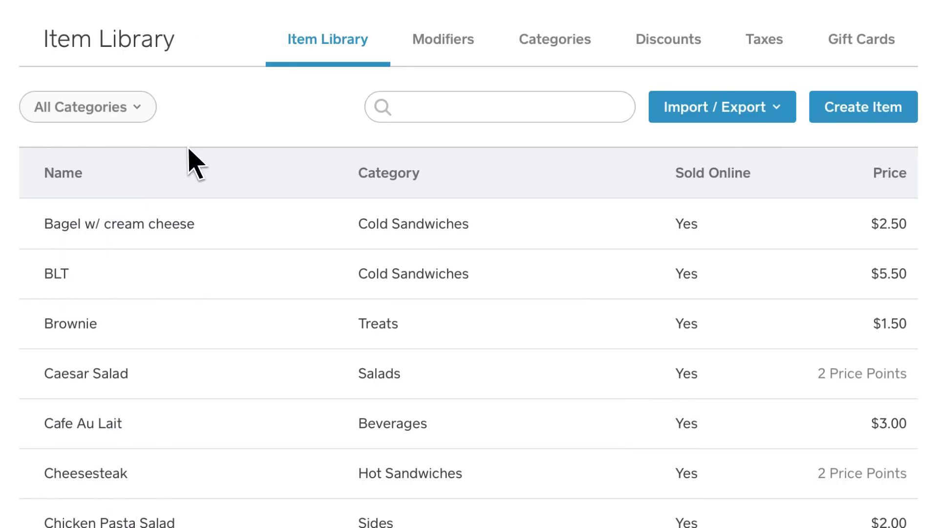
- Browse the Modifiers, Categories, Discounts and Taxes tabs, then return to the Item Library
{"action": "left_click", "coordinate": [477, 45]}
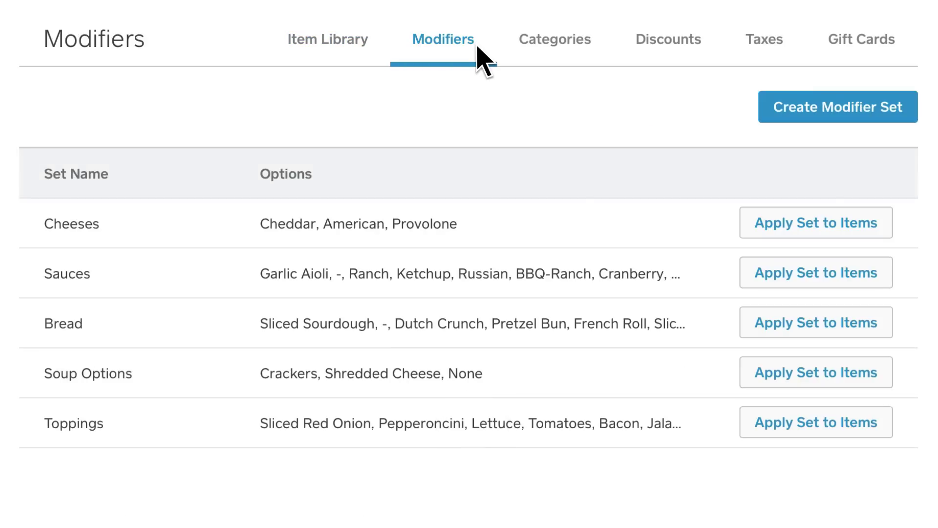
{"action": "left_click", "coordinate": [587, 48]}
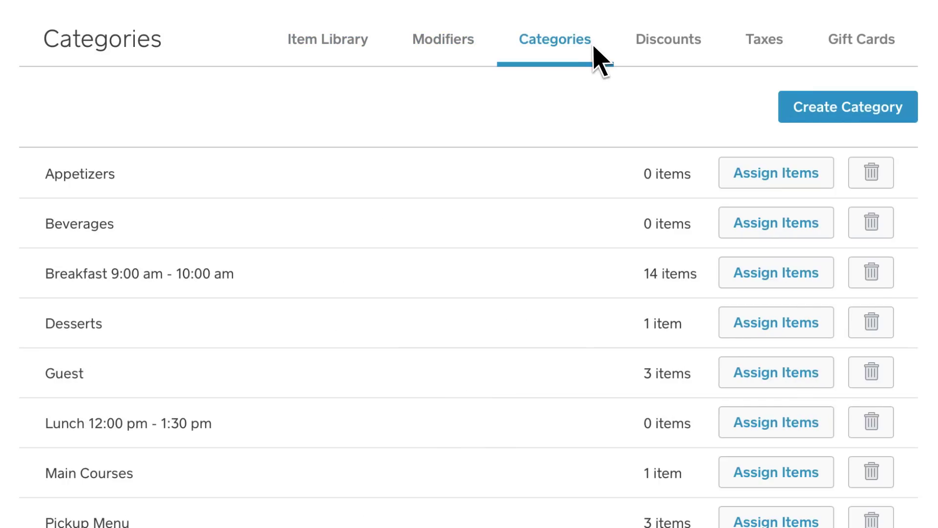
{"action": "left_click", "coordinate": [682, 44]}
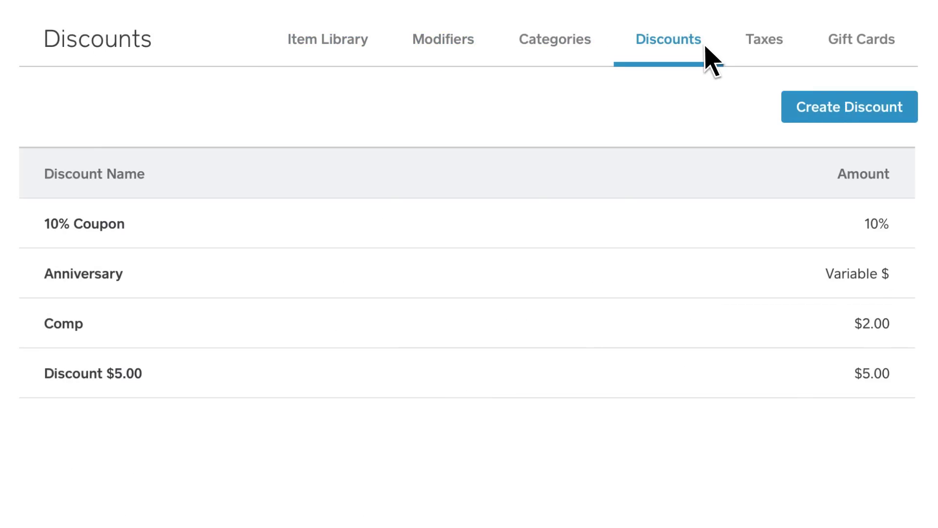
{"action": "left_click", "coordinate": [779, 51]}
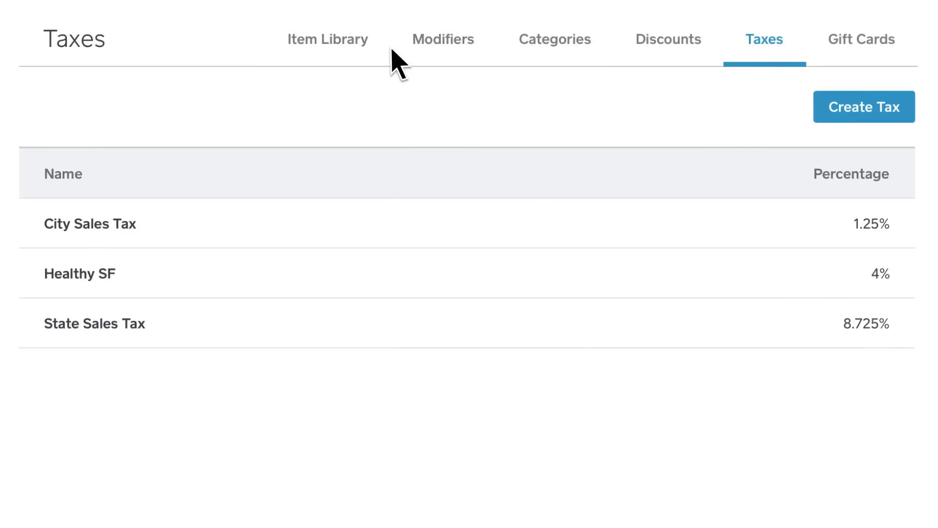
{"action": "left_click", "coordinate": [374, 48]}
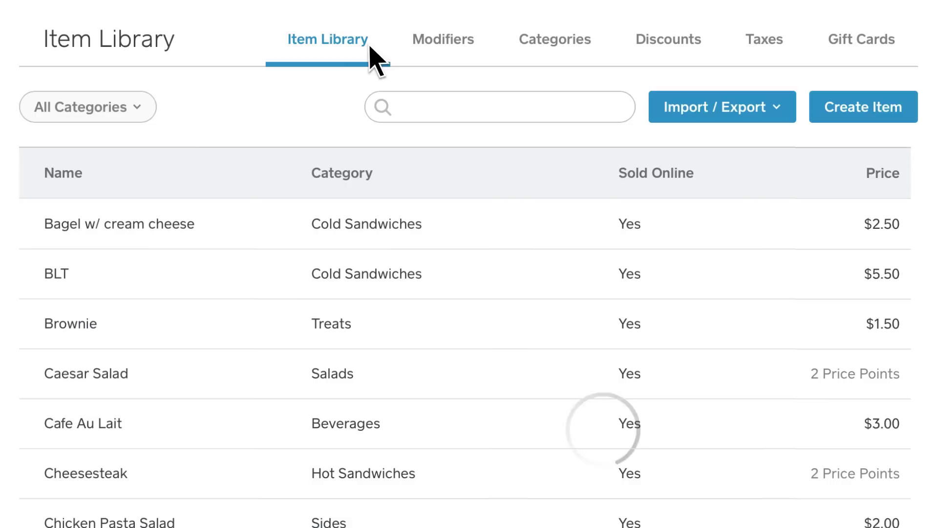
{"action": "left_click", "coordinate": [770, 111]}
- Import Additional Items.csv into the existing item library and confirm the changes
{"action": "left_click", "coordinate": [748, 158]}
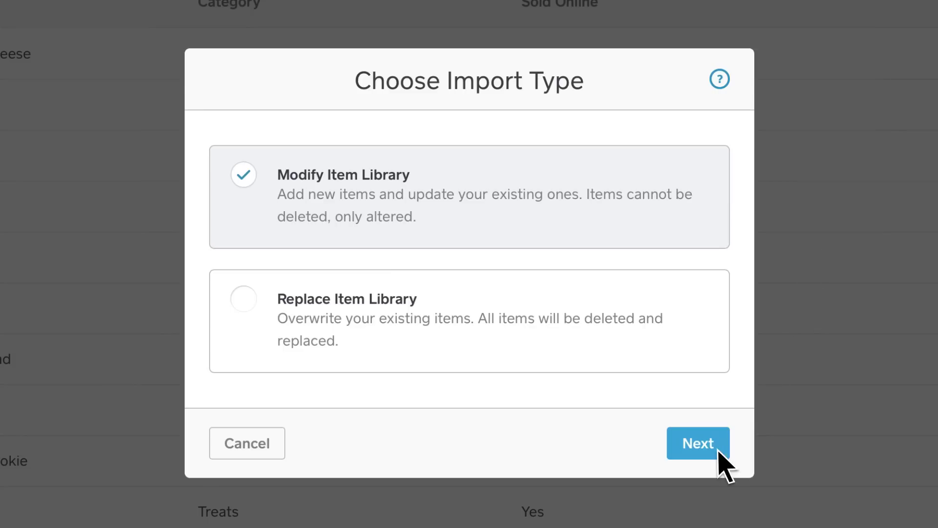
{"action": "left_click", "coordinate": [698, 444]}
{"action": "left_click", "coordinate": [506, 313]}
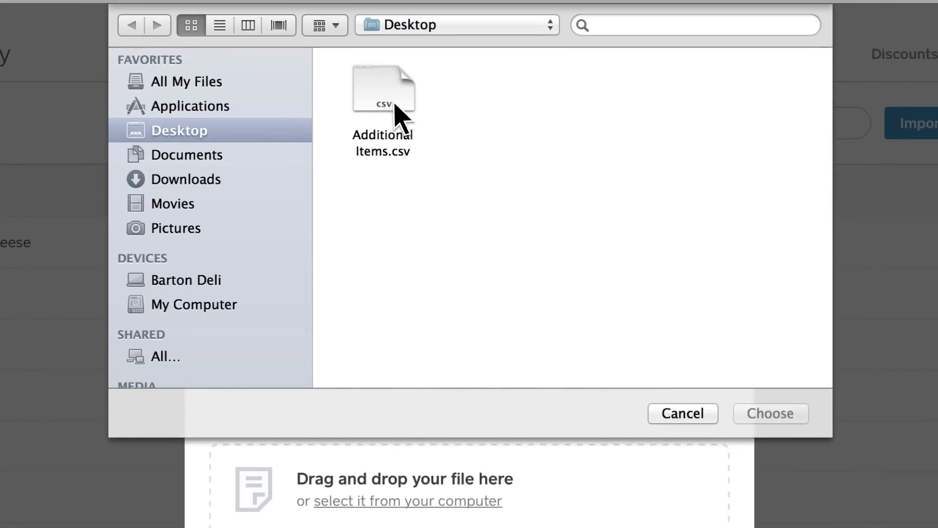
{"action": "left_click", "coordinate": [396, 125]}
{"action": "left_click", "coordinate": [770, 405]}
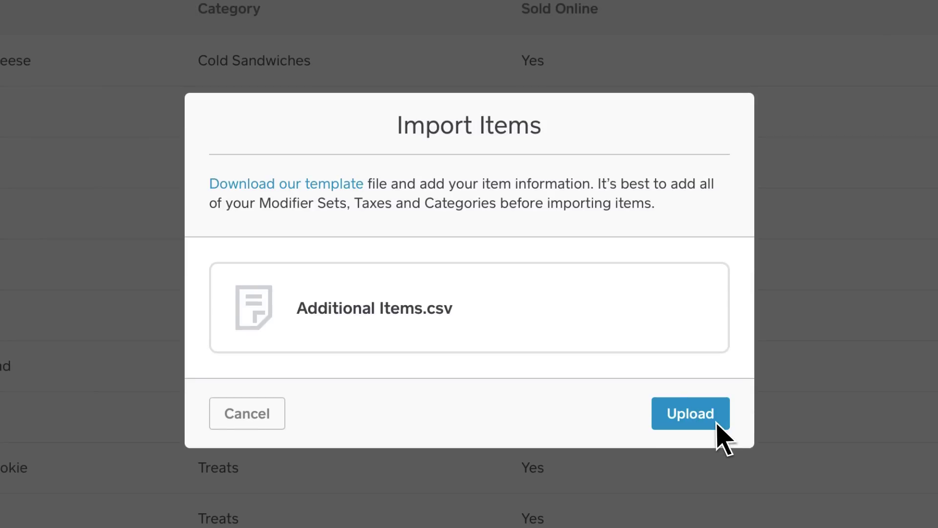
{"action": "left_click", "coordinate": [690, 412]}
{"action": "left_click", "coordinate": [722, 480]}
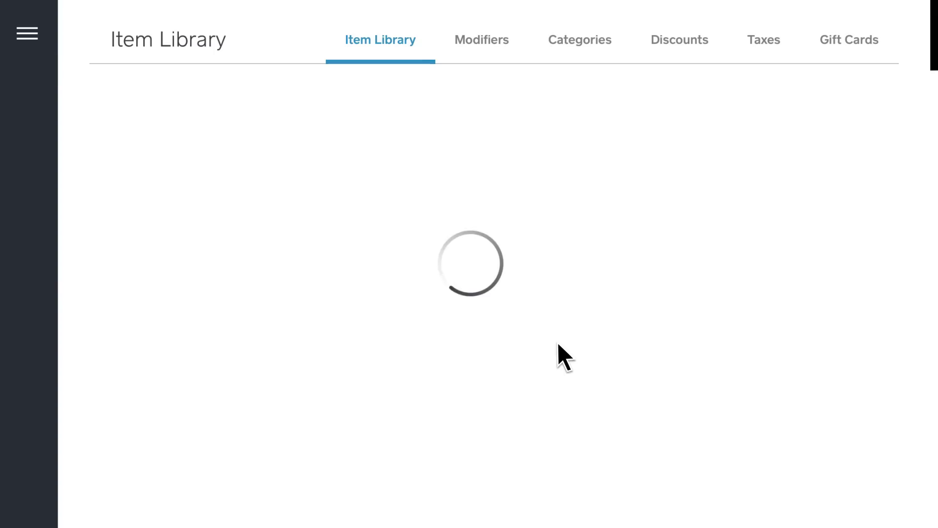
{"action": "left_click", "coordinate": [27, 32]}
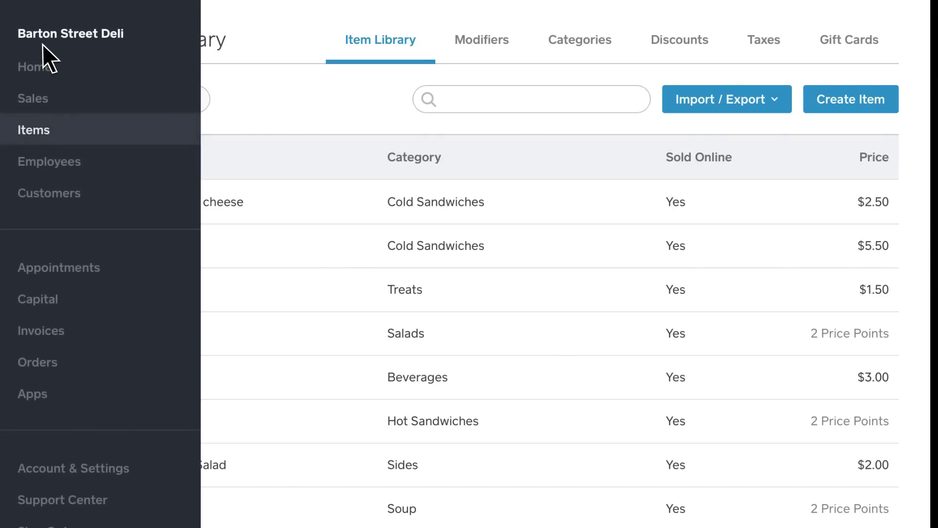
- Send a staff invitation to a new member from the Employees Mobile Staff tab
{"action": "left_click", "coordinate": [86, 168]}
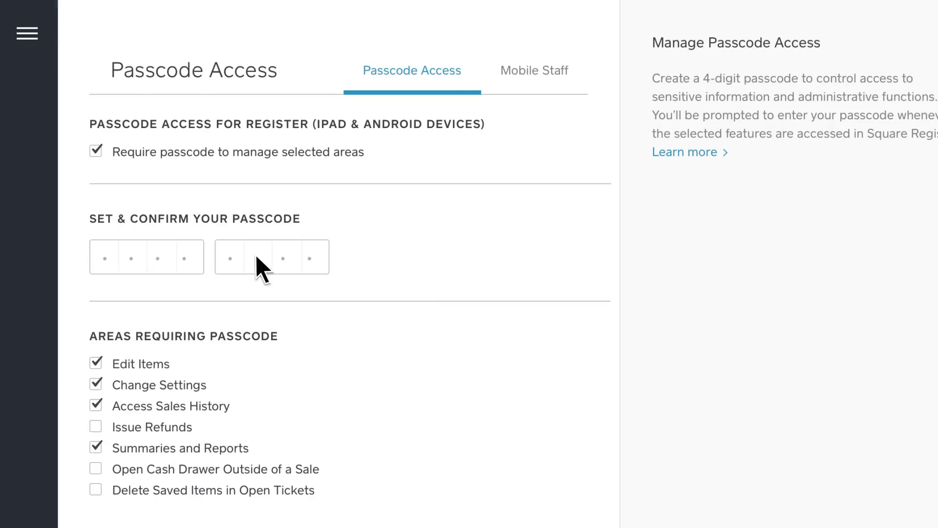
{"action": "left_click", "coordinate": [534, 70]}
{"action": "left_click", "coordinate": [133, 224]}
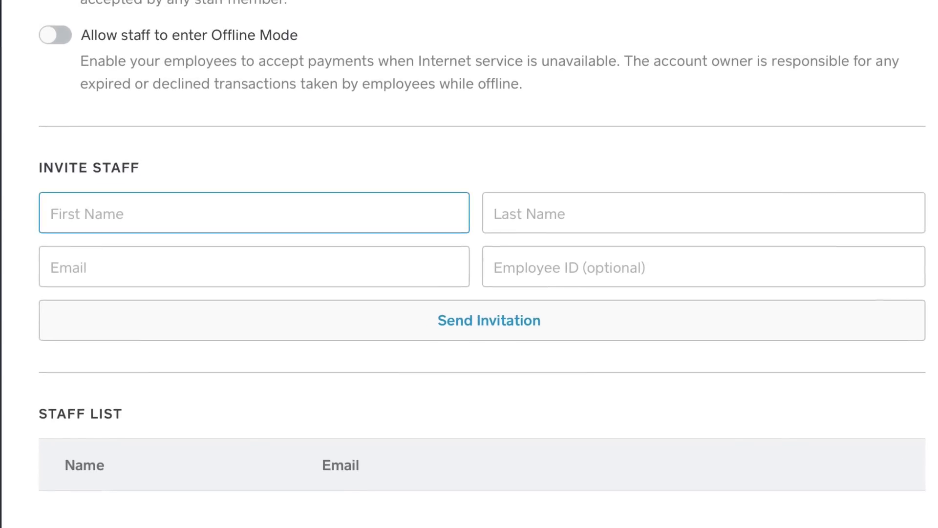
{"action": "left_click", "coordinate": [513, 321]}
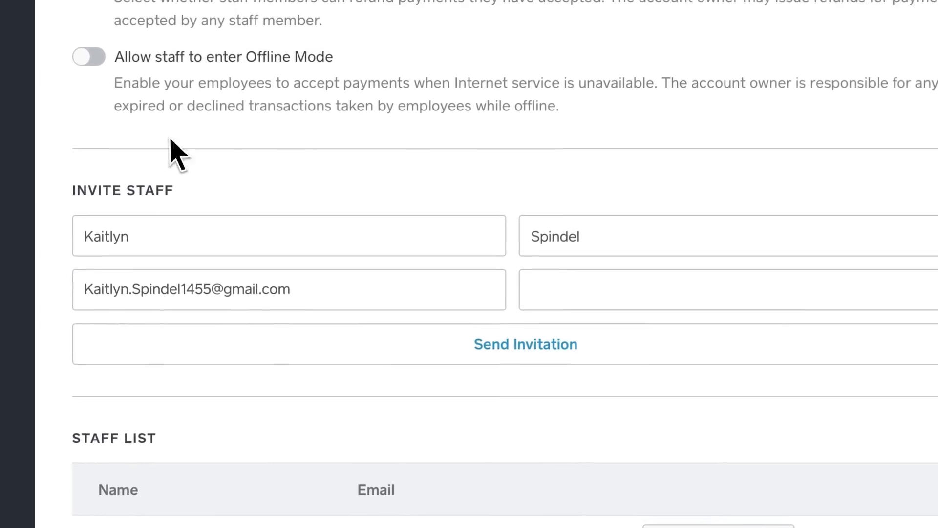
{"action": "left_click", "coordinate": [172, 151]}
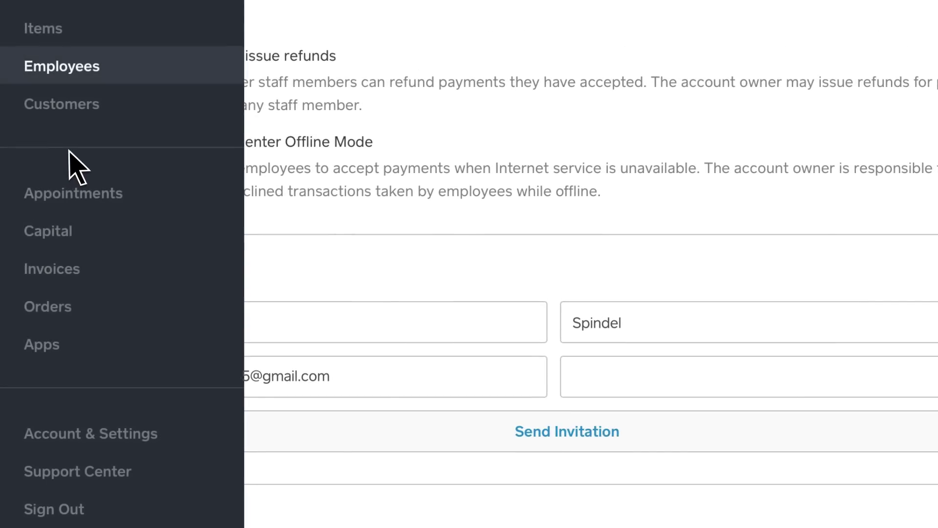
- Open the Customers Insights charts for visit performance, visit frequency and satisfaction
{"action": "left_click", "coordinate": [107, 117]}
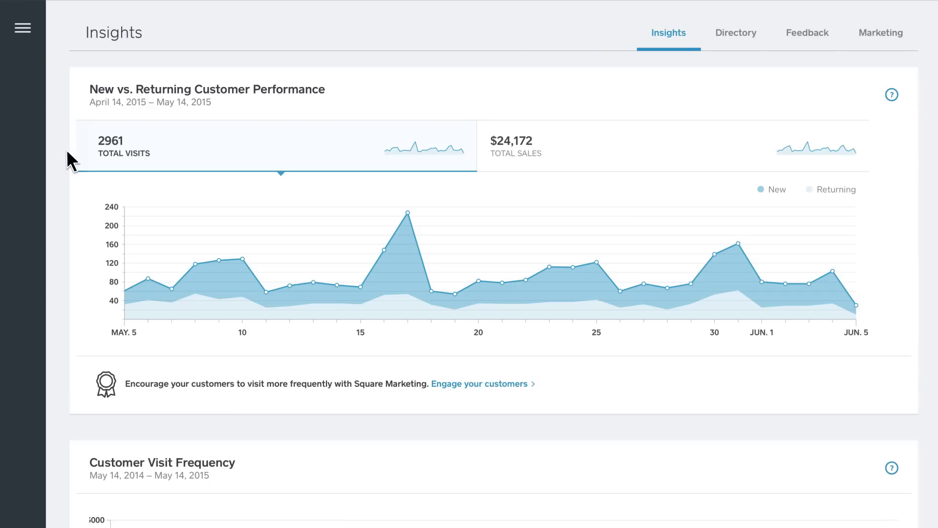
{"action": "scroll", "coordinate": [83, 153], "scroll_direction": "down", "scroll_amount": 5}
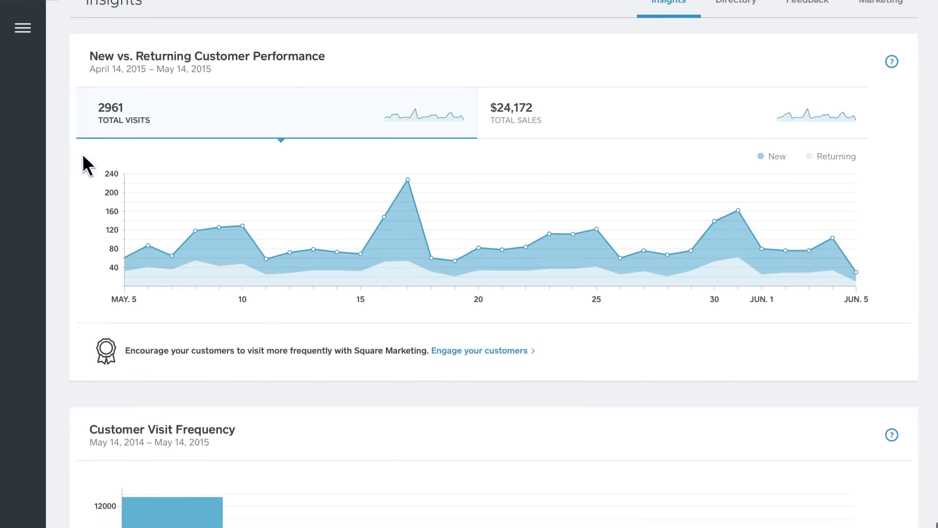
{"action": "scroll", "coordinate": [151, 166], "scroll_direction": "down", "scroll_amount": 5}
{"action": "scroll", "coordinate": [222, 171], "scroll_direction": "down", "scroll_amount": 1}
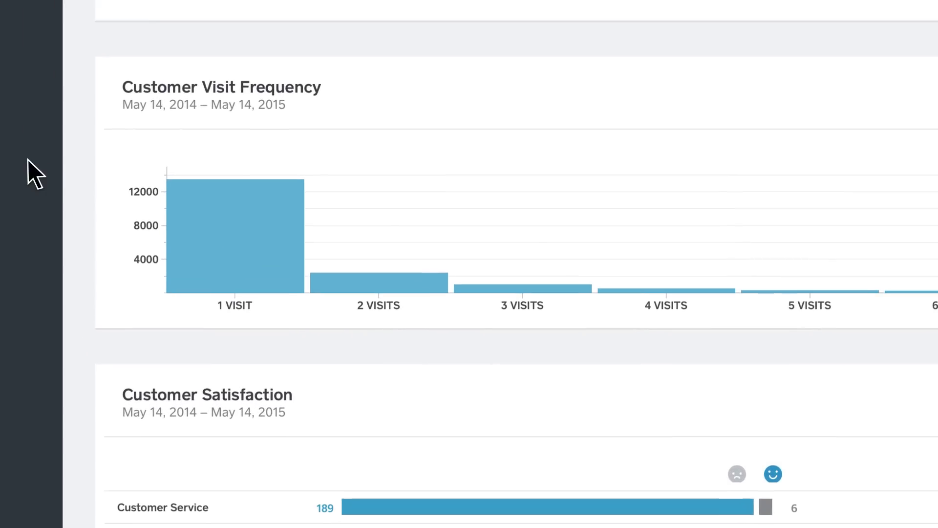
- Go to the Appointments section from the main navigation
{"action": "left_click", "coordinate": [30, 168]}
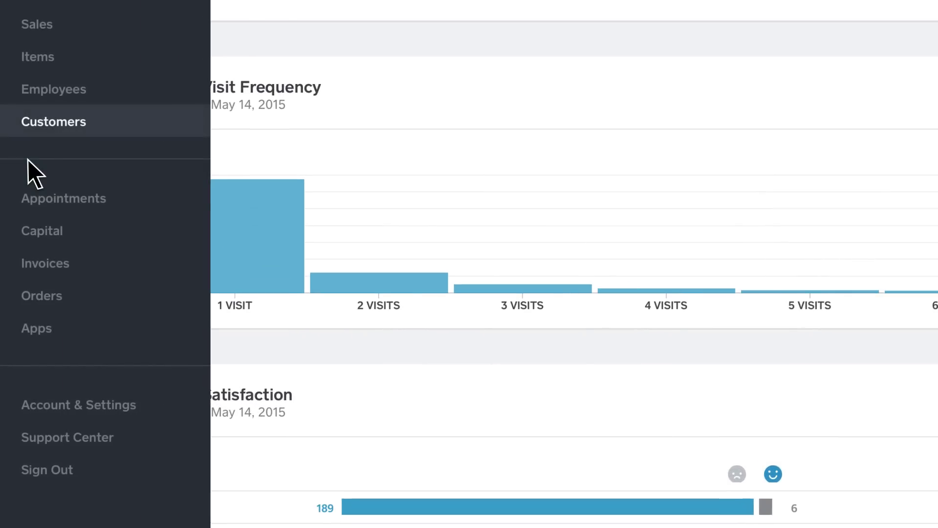
{"action": "left_click", "coordinate": [114, 202]}
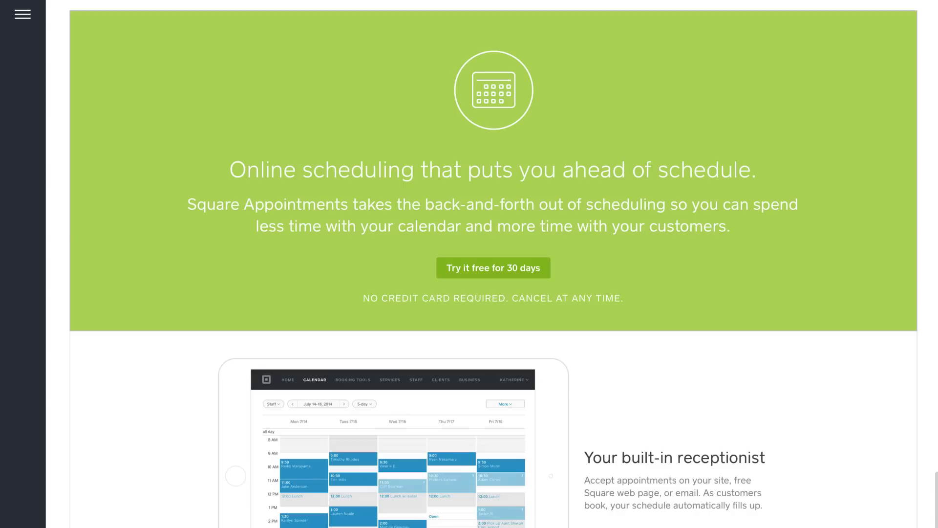
{"action": "scroll", "coordinate": [469, 293], "scroll_direction": "down", "scroll_amount": 4}
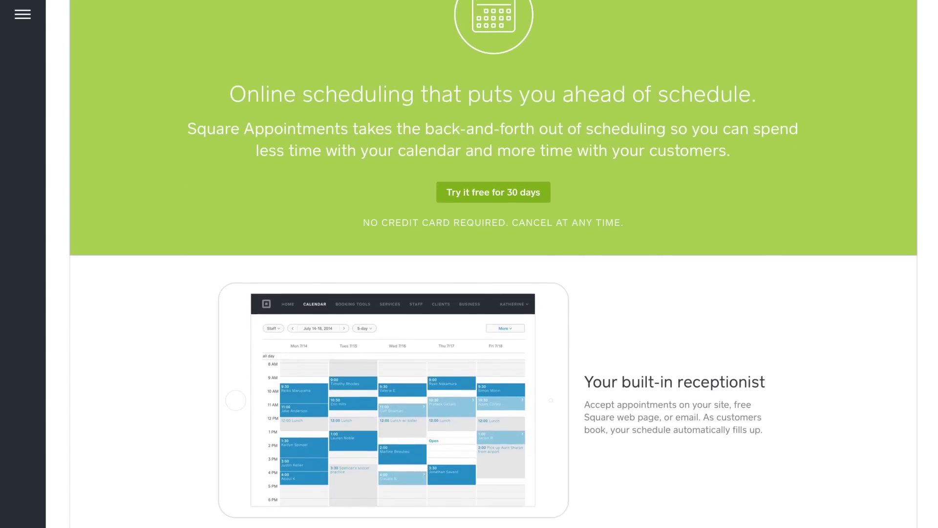
{"action": "scroll", "coordinate": [469, 294], "scroll_direction": "down", "scroll_amount": 6}
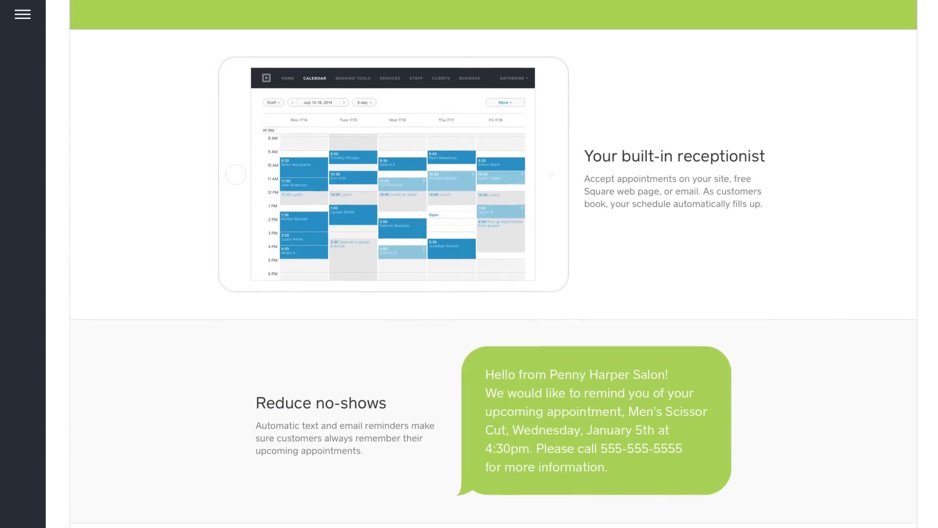
{"action": "scroll", "coordinate": [470, 293], "scroll_direction": "down", "scroll_amount": 6}
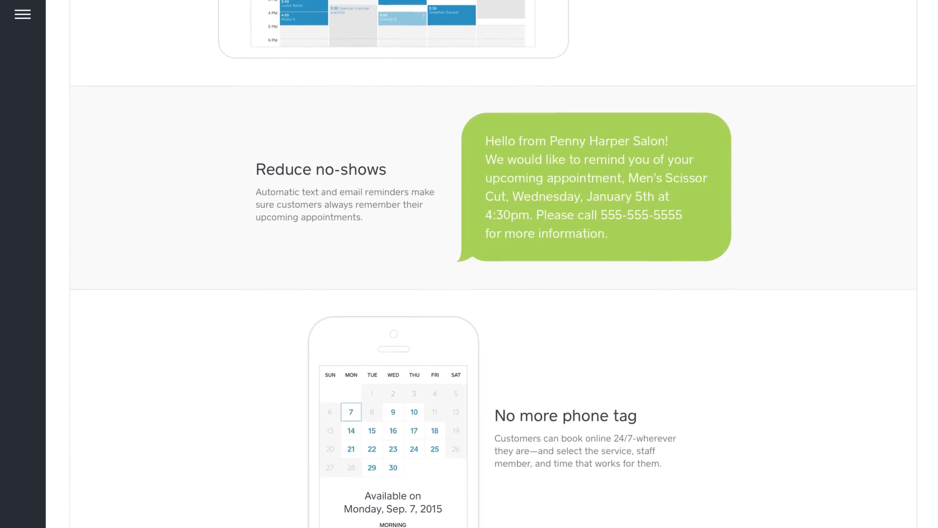
{"action": "scroll", "coordinate": [470, 294], "scroll_direction": "down", "scroll_amount": 4}
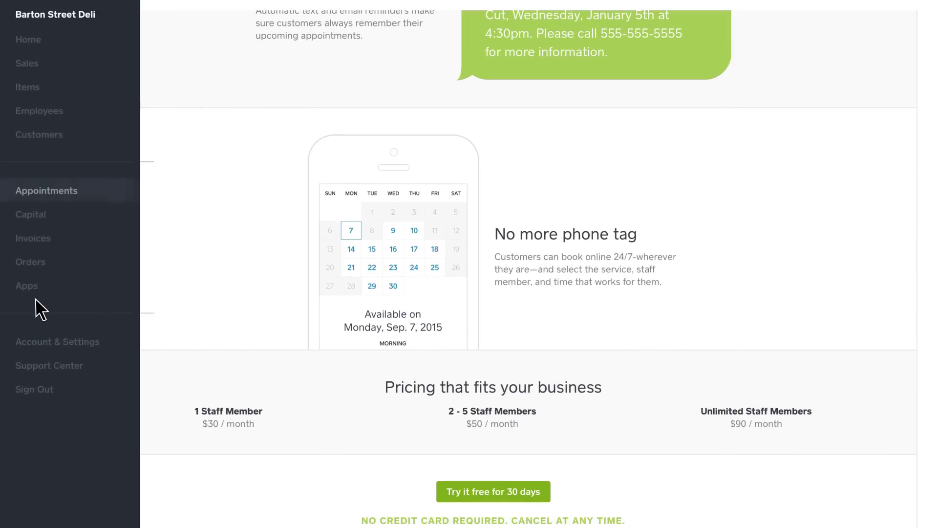
- Open Orders, then view the Online Products list of 42 of 46 items
{"action": "left_click", "coordinate": [58, 272]}
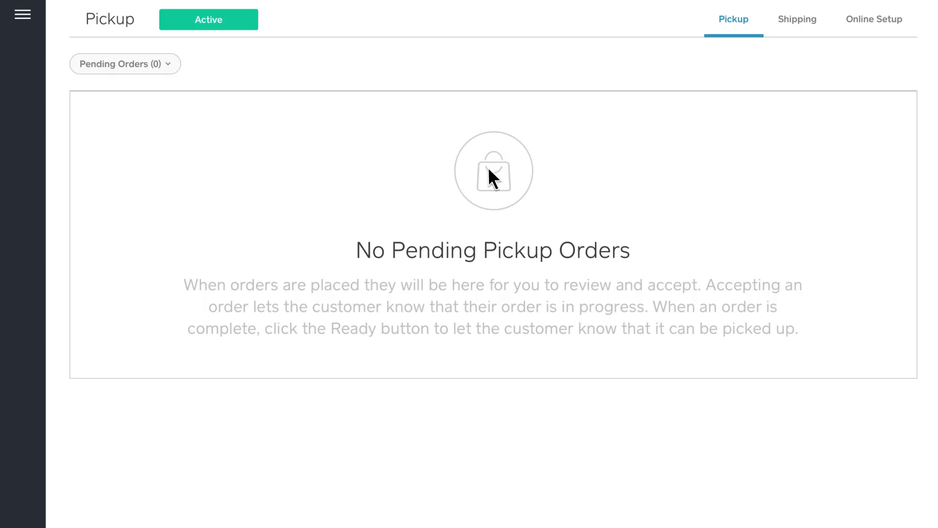
{"action": "left_click", "coordinate": [900, 23]}
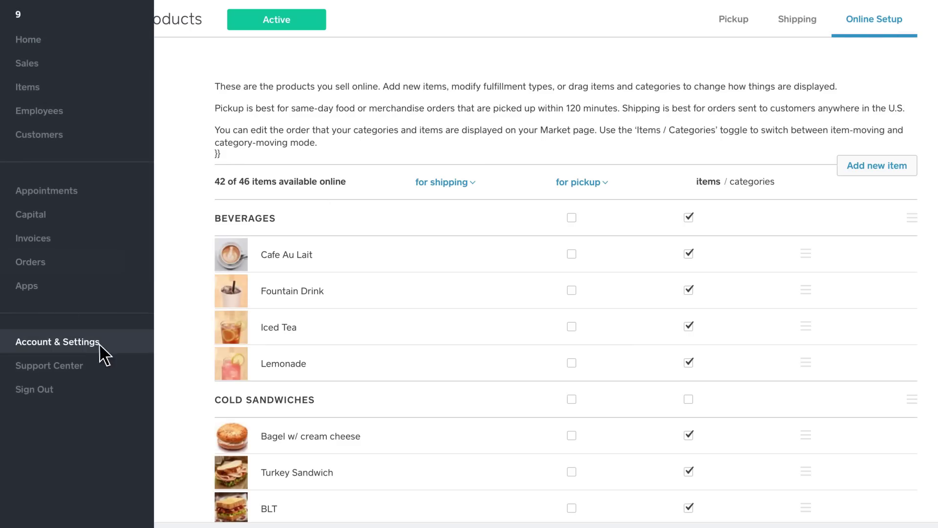
- In Account & Settings, review the business name, account email and security question options
{"action": "left_click", "coordinate": [102, 346]}
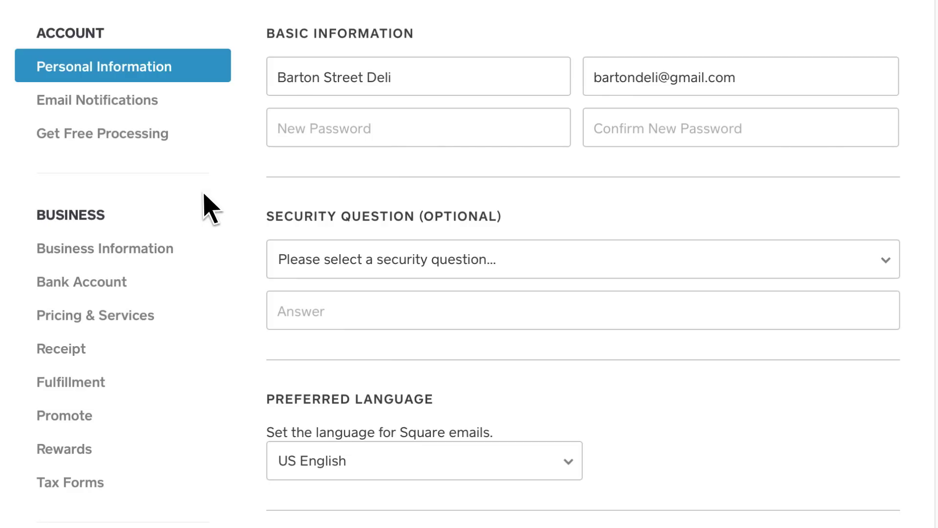
{"action": "left_click", "coordinate": [400, 80]}
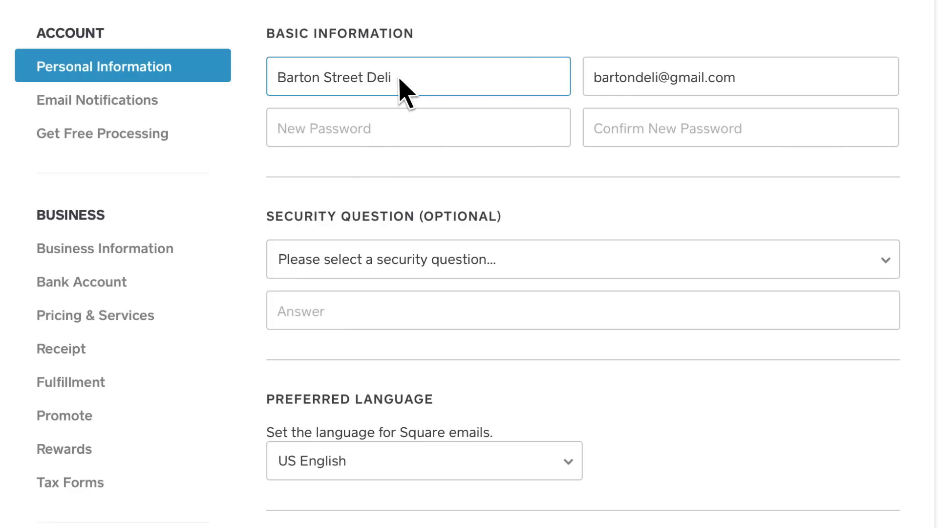
{"action": "left_click", "coordinate": [668, 81]}
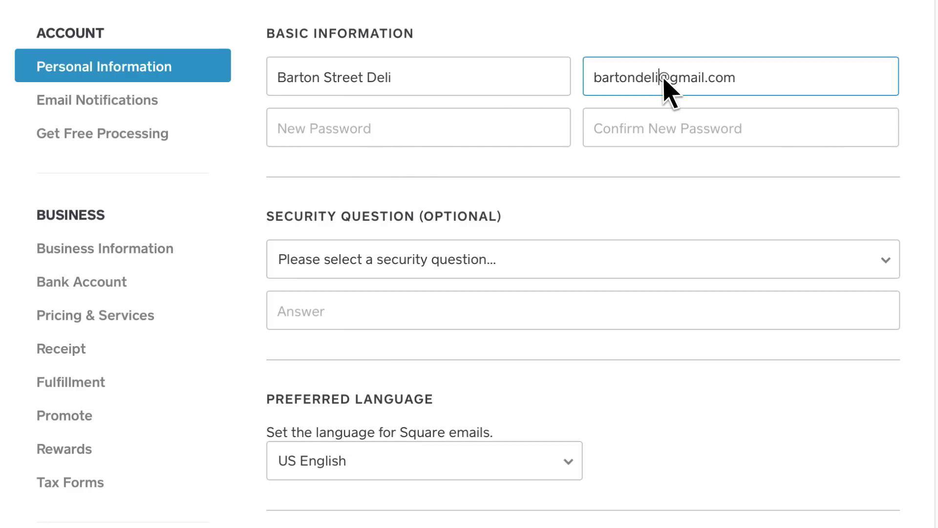
{"action": "left_click", "coordinate": [433, 132]}
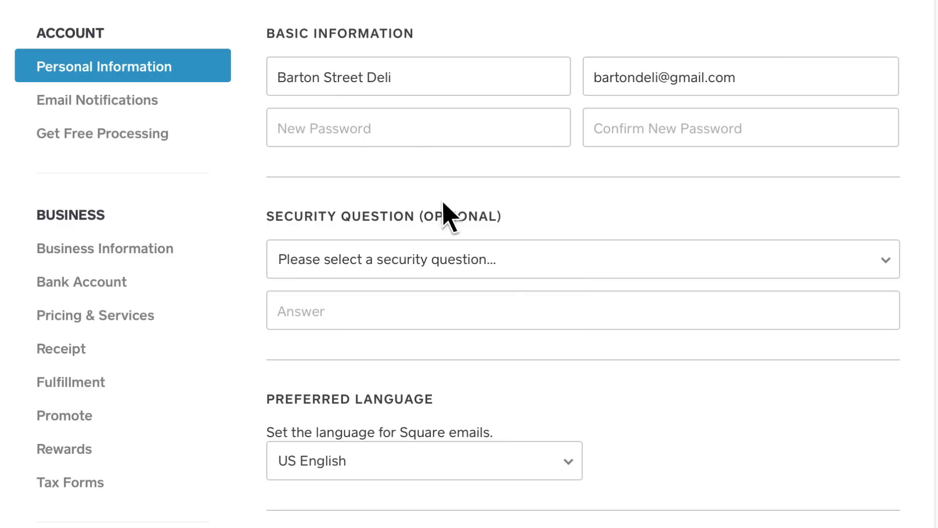
{"action": "left_click", "coordinate": [505, 260]}
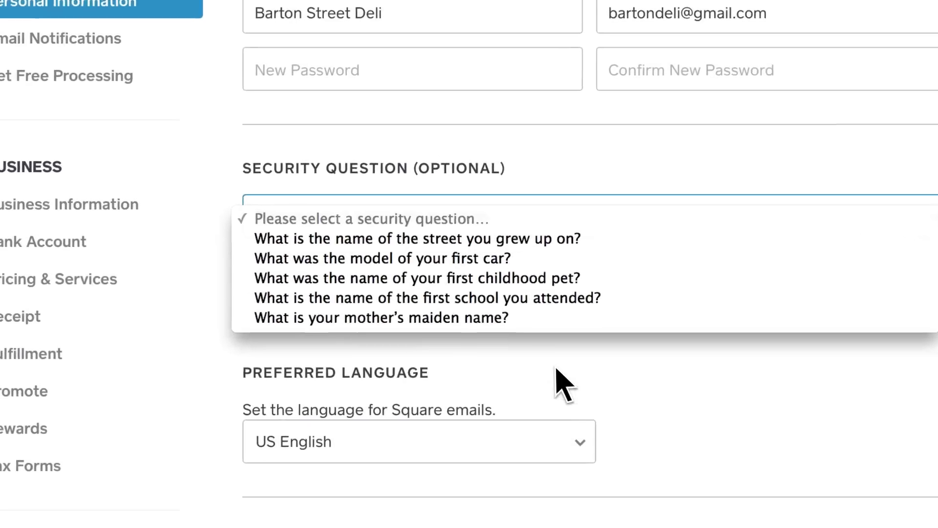
{"action": "left_click", "coordinate": [568, 440]}
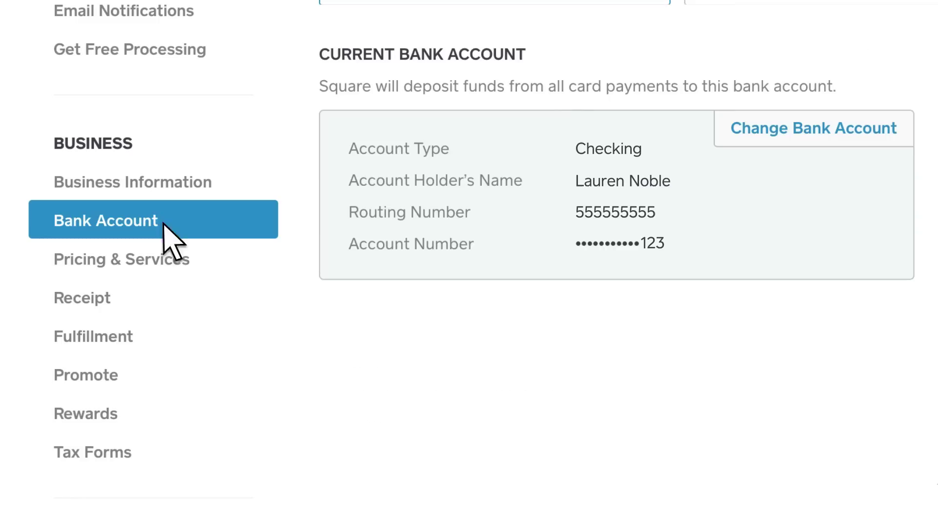
- Show the Pricing & Services settings, including Square Appointments at $30 monthly
{"action": "left_click", "coordinate": [164, 222]}
{"action": "left_click", "coordinate": [183, 259]}
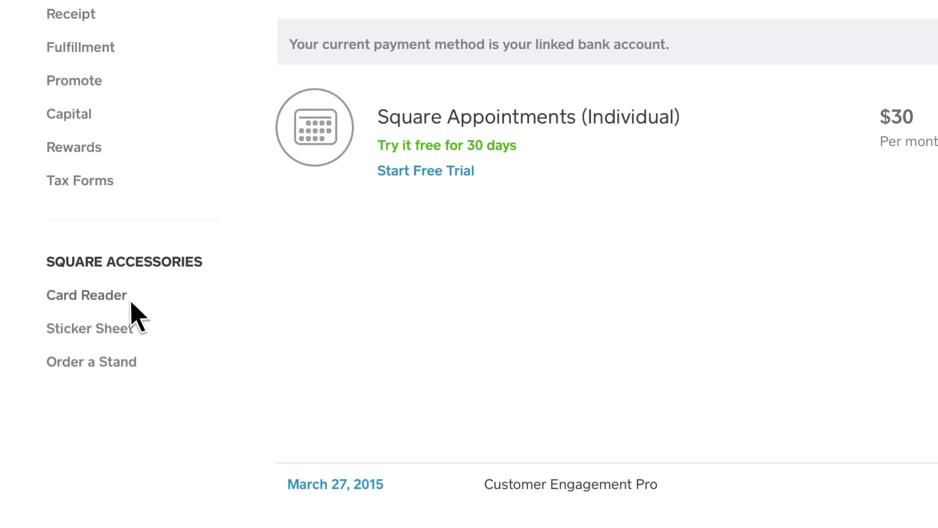
- View the free card reader and sticker sheet request forms, then the $99 Square Stand order page
{"action": "left_click", "coordinate": [135, 315]}
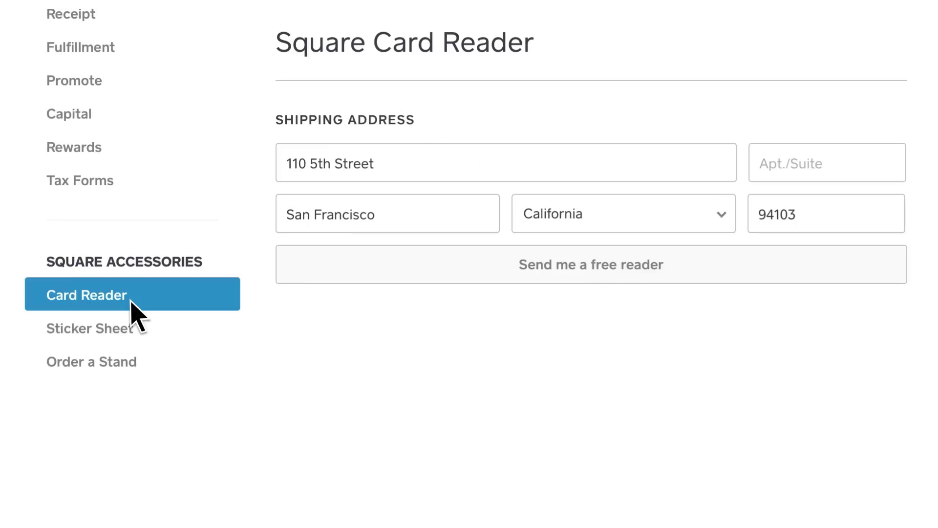
{"action": "left_click", "coordinate": [140, 334]}
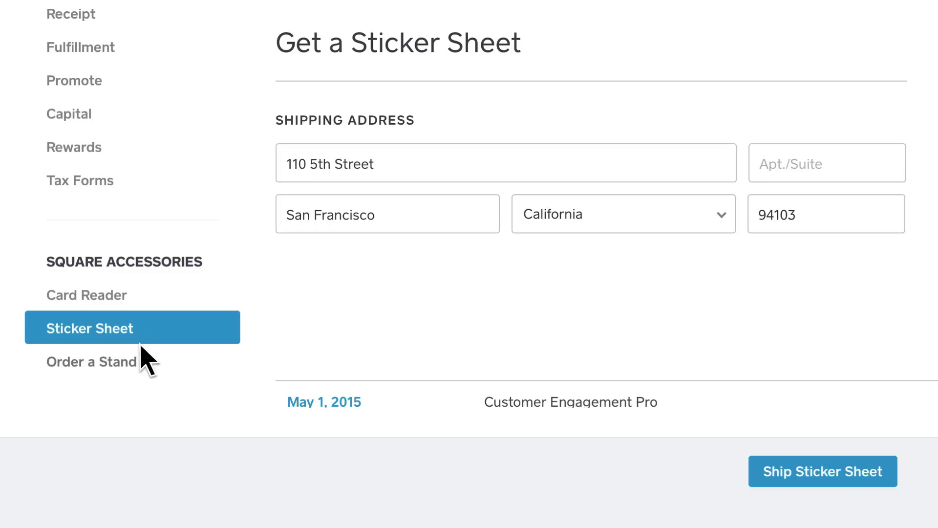
{"action": "left_click", "coordinate": [144, 370]}
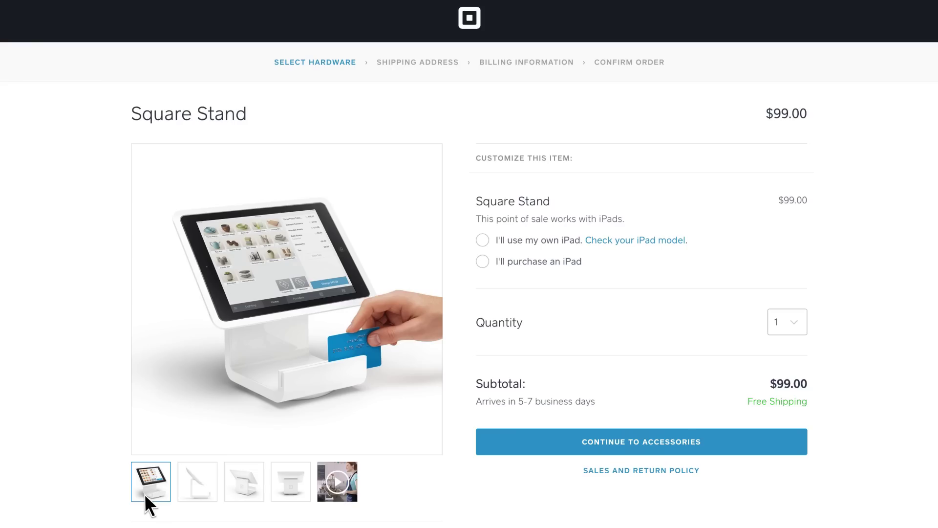